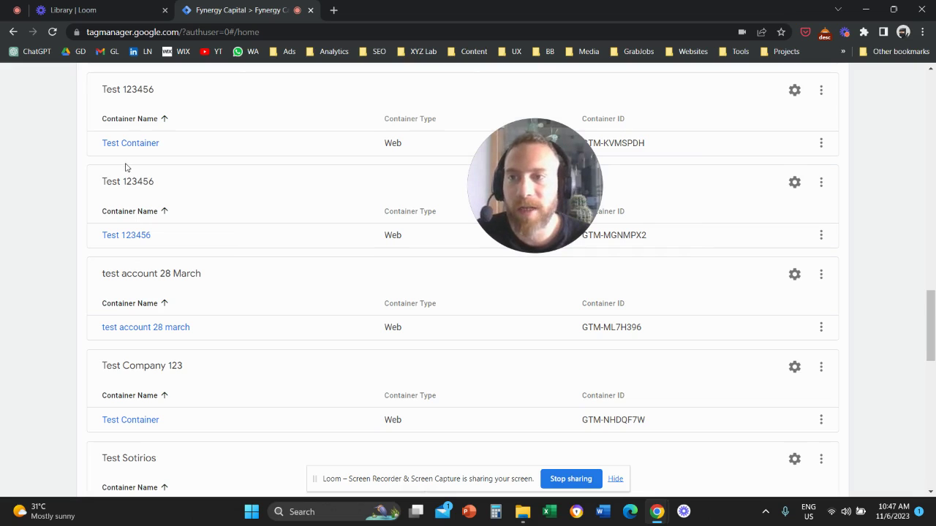
Delete the Test 123456 account that holds the web container named Test Container through its account settings.
scroll(127, 164, up, 1)
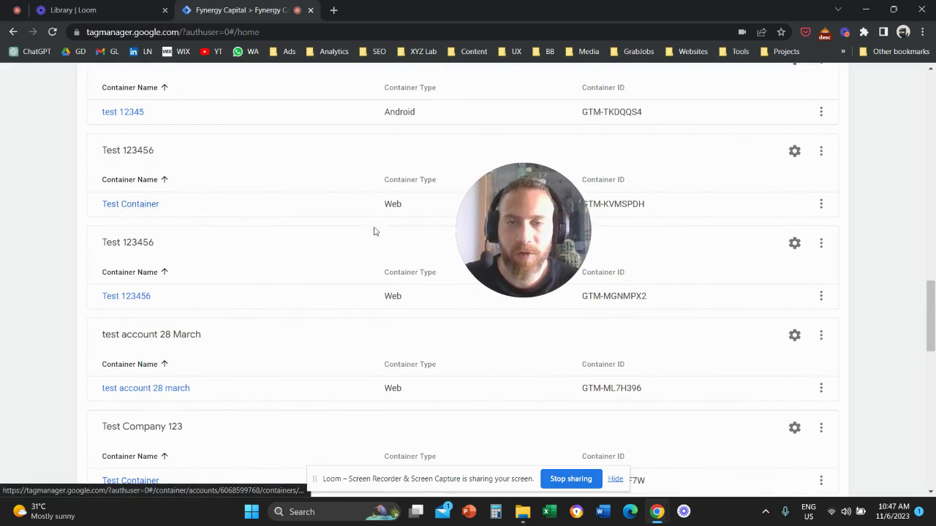
scroll(374, 239, up, 20)
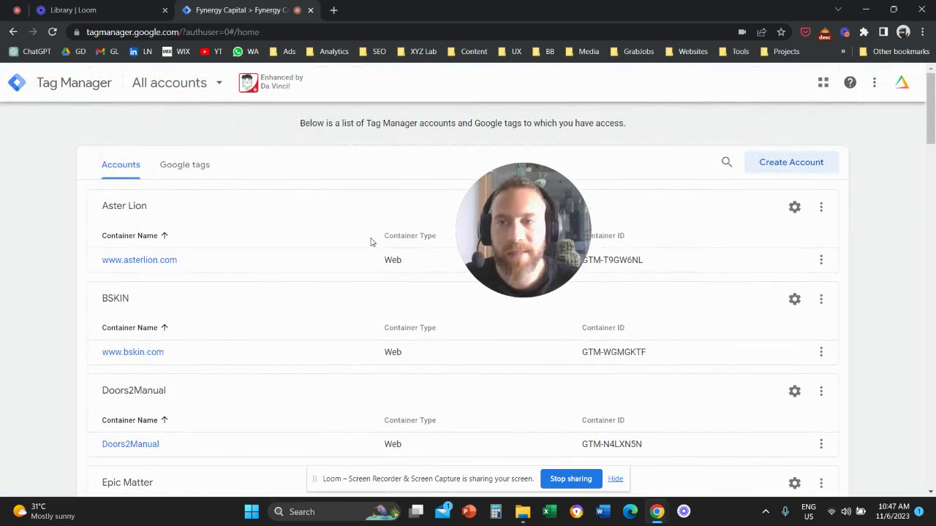
scroll(371, 242, down, 12)
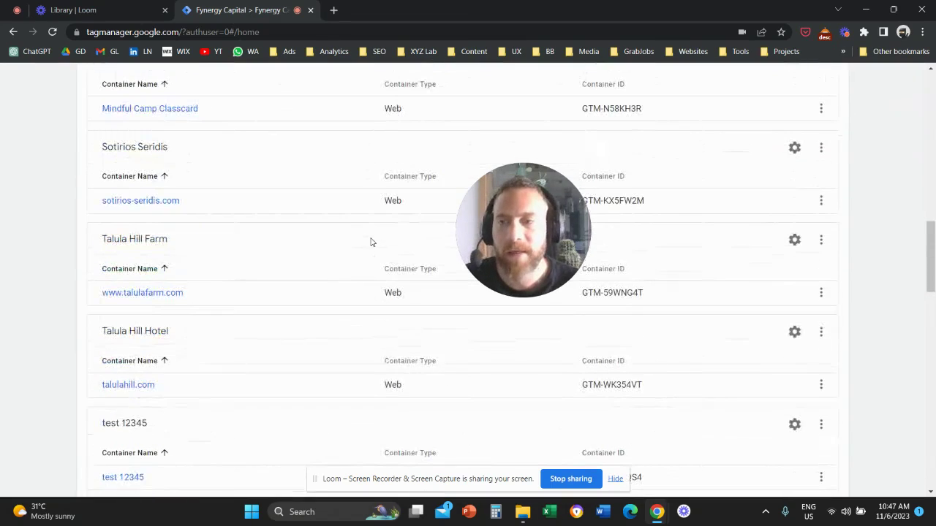
scroll(371, 242, down, 4)
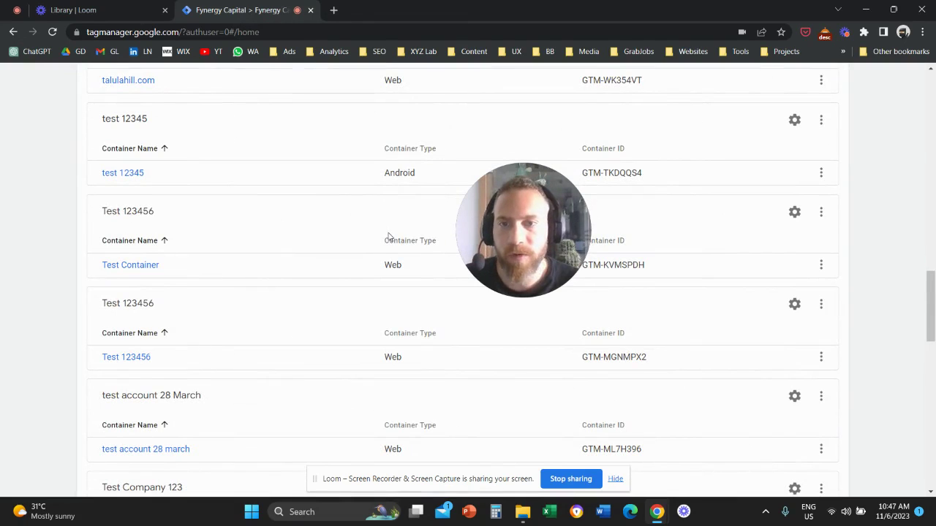
scroll(389, 236, down, 1)
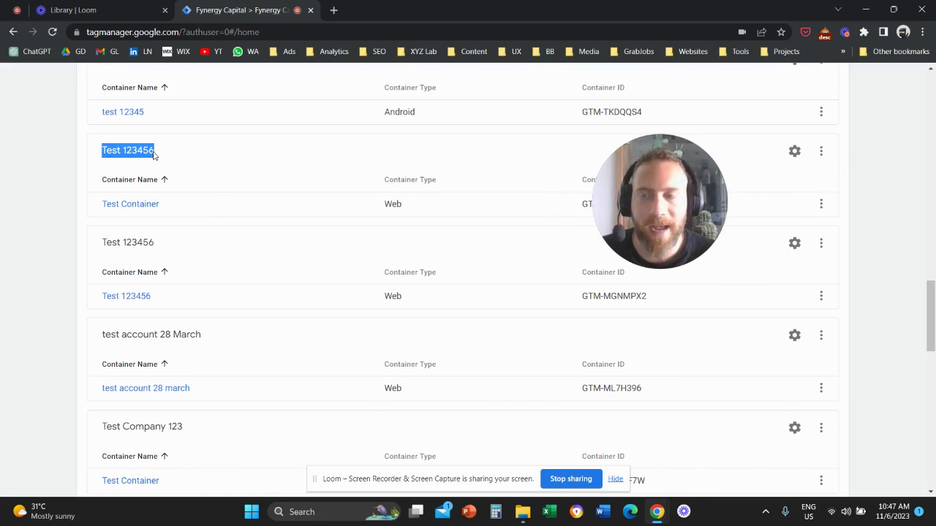
drag(96, 199, 182, 205)
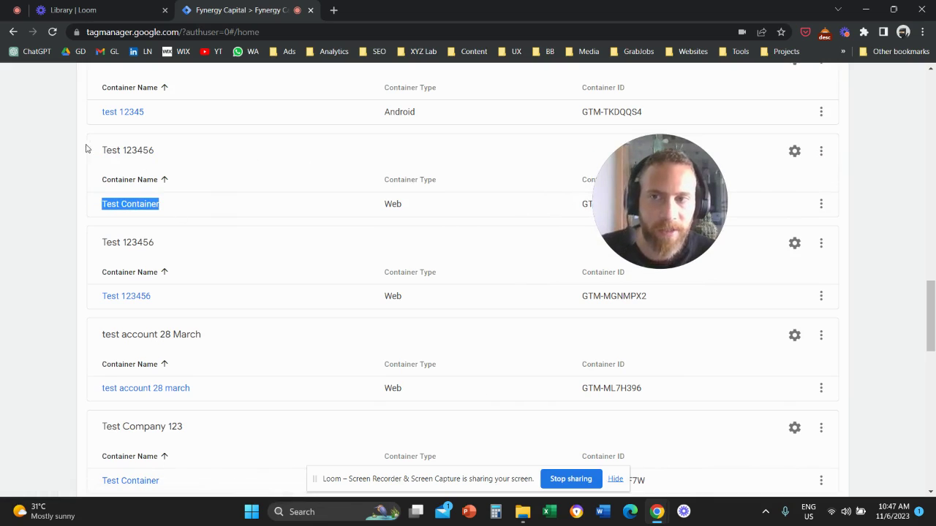
drag(88, 150, 155, 153)
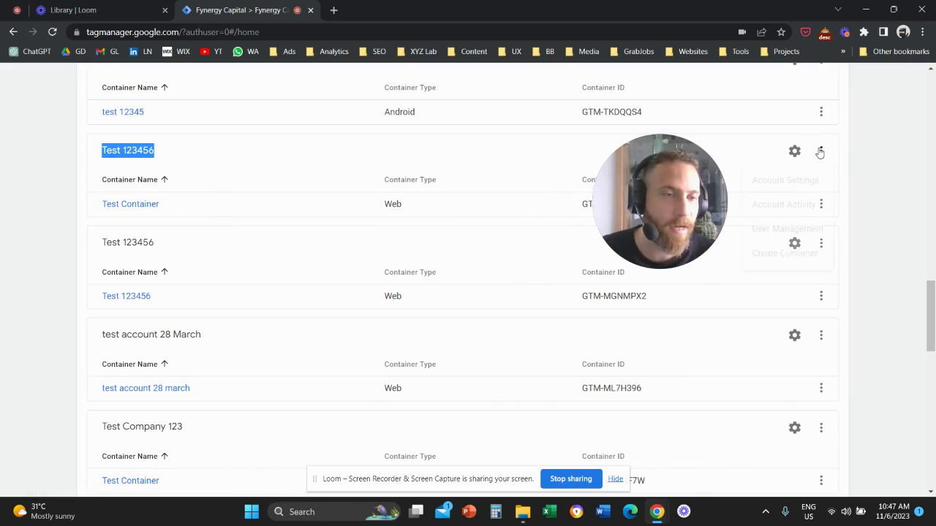
click(811, 183)
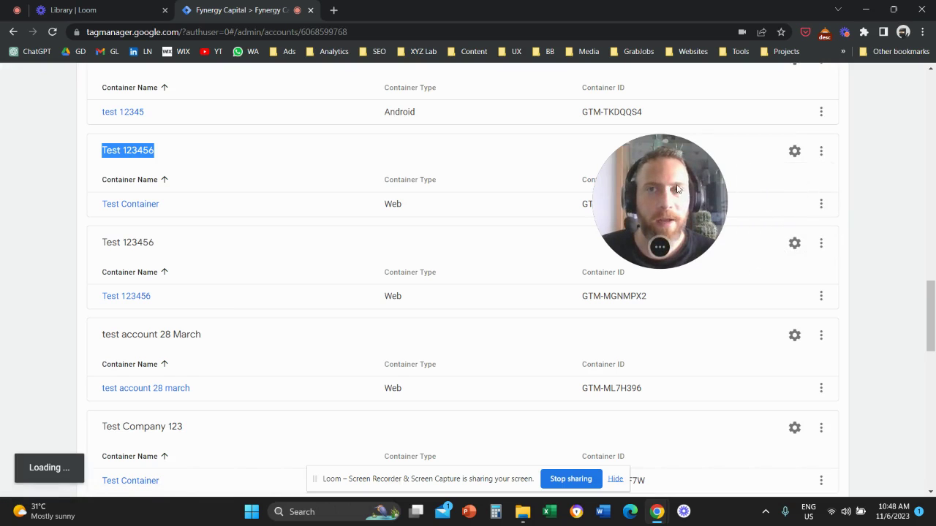
drag(679, 188, 800, 137)
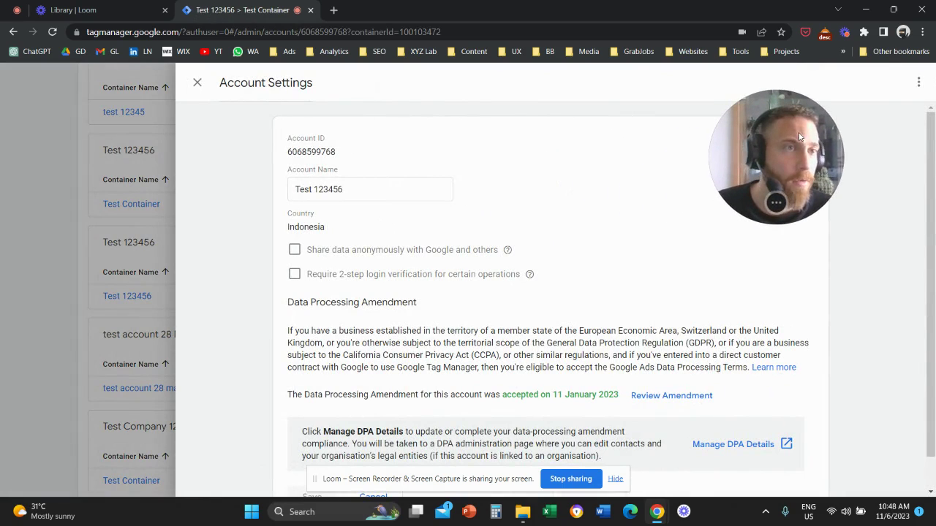
click(919, 83)
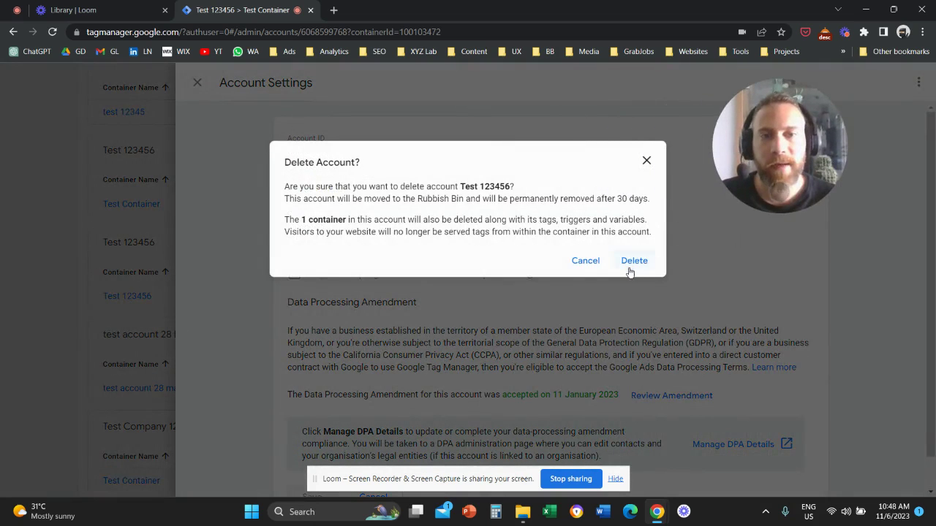
click(633, 261)
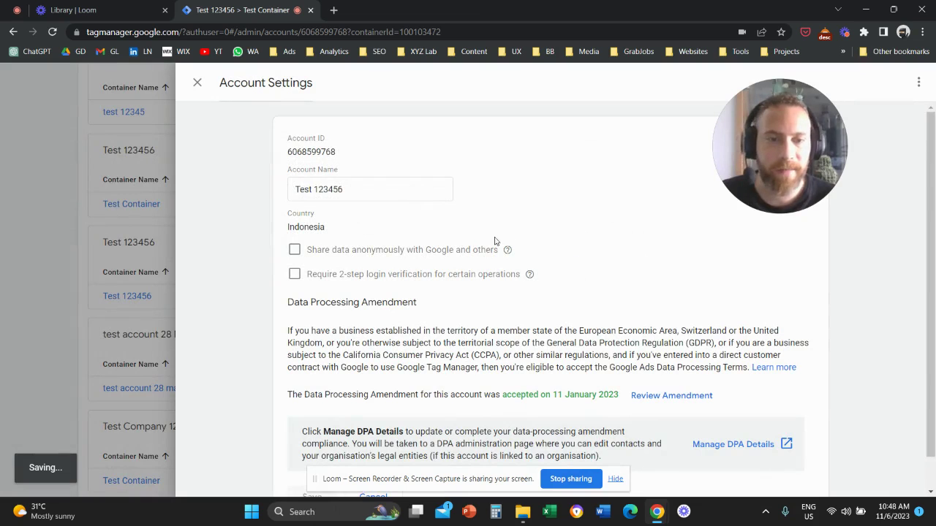
Delete the remaining Test 123456 account, going through its container's workspace administration to the account settings.
scroll(494, 241, down, 1)
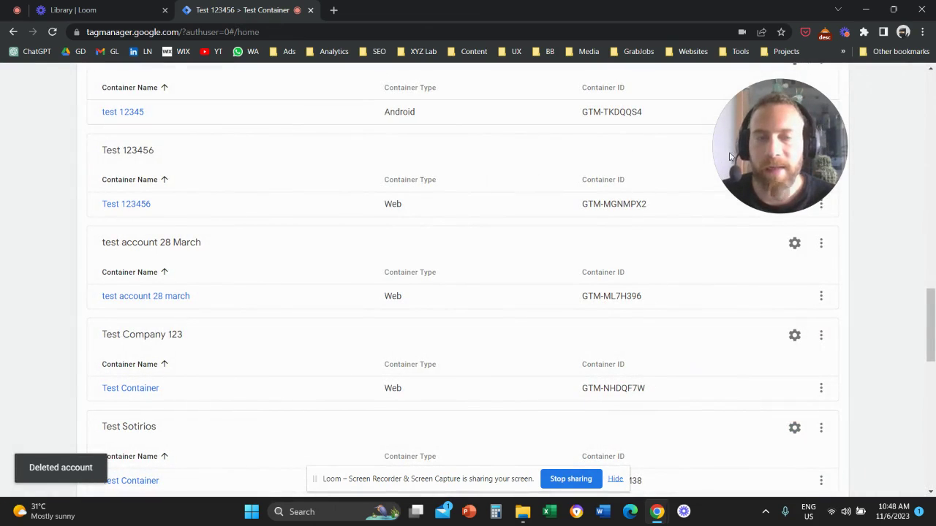
drag(729, 157, 429, 223)
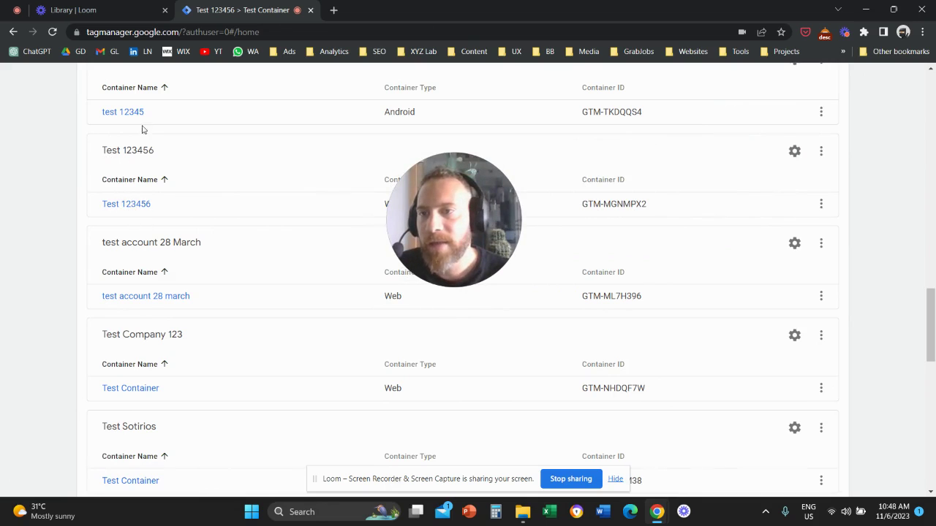
click(142, 204)
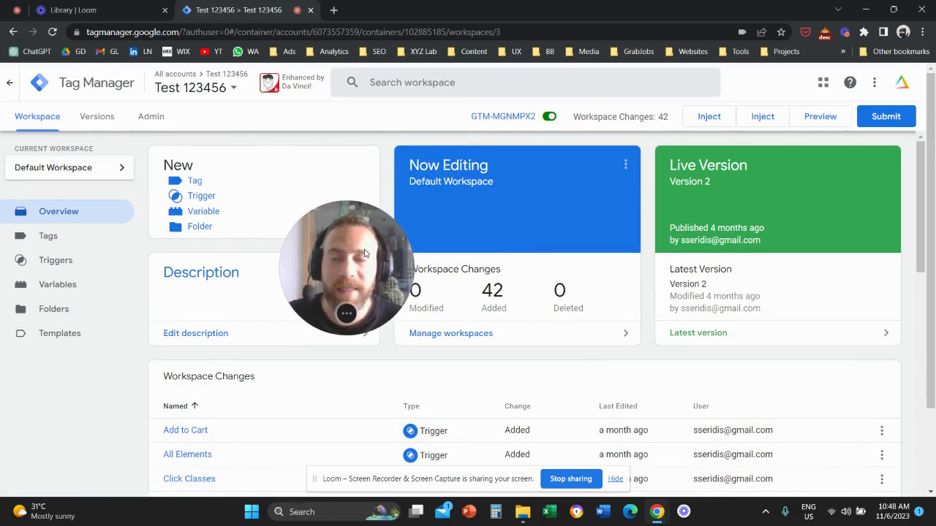
drag(366, 251, 375, 247)
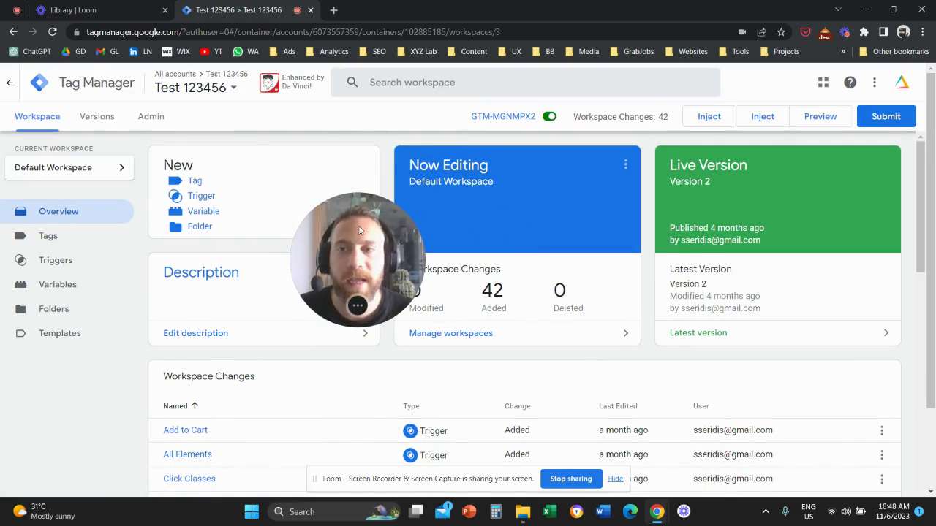
drag(375, 251, 373, 224)
click(150, 116)
click(229, 231)
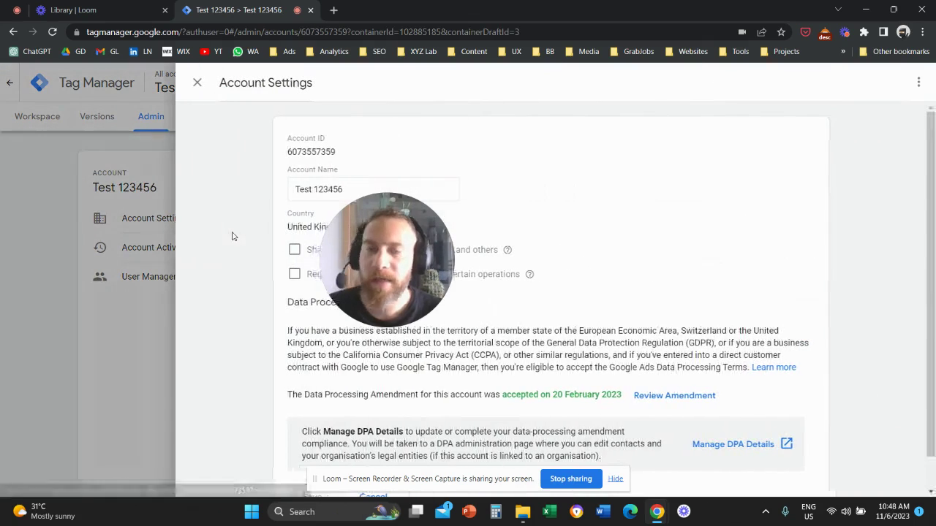
drag(400, 259, 811, 178)
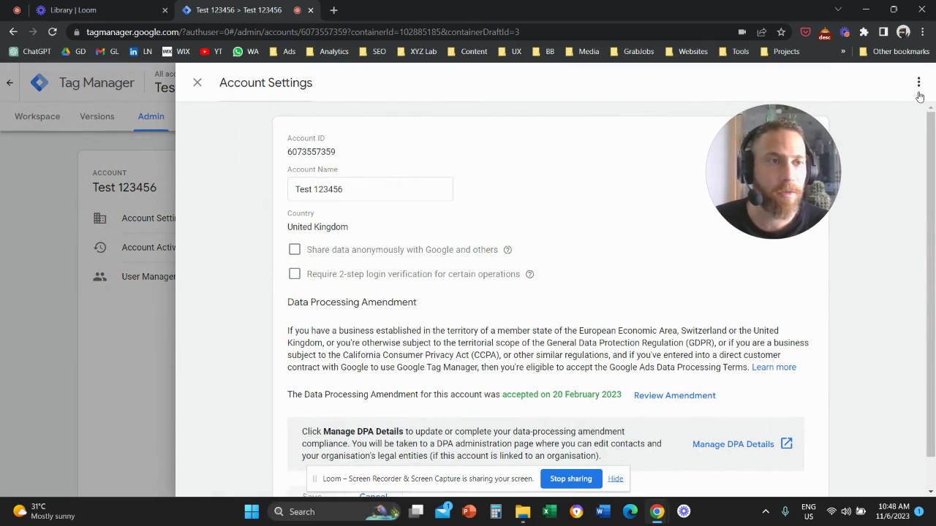
click(904, 111)
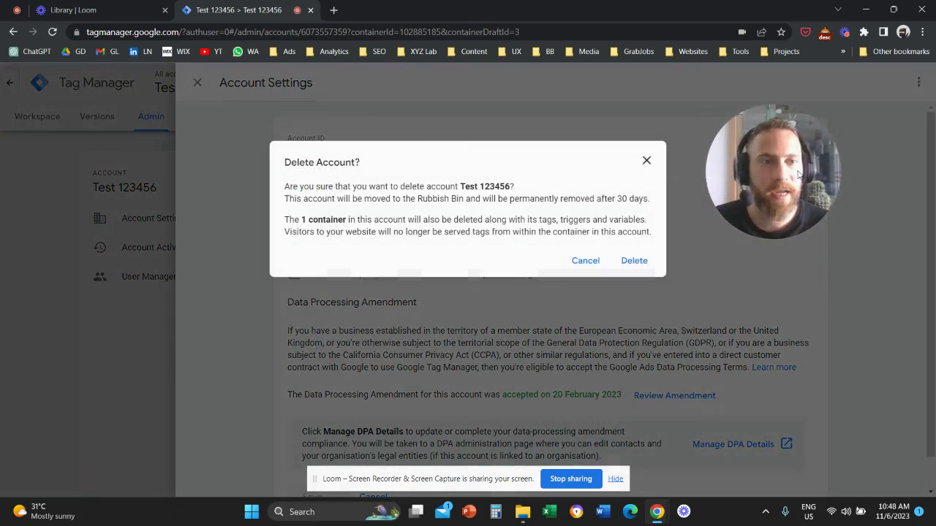
click(634, 261)
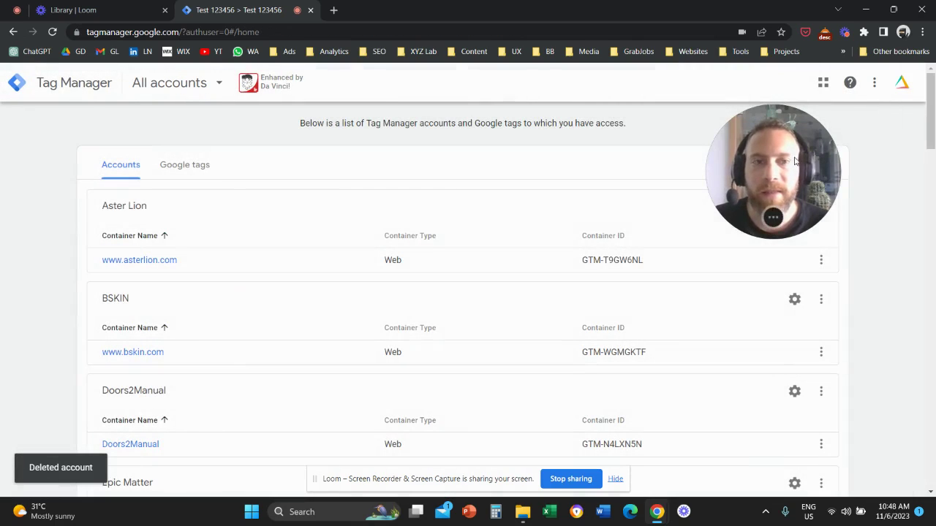
Delete only the Android container test 12345 through its container settings, keeping the test 12345 account itself.
drag(783, 165, 472, 215)
scroll(229, 278, down, 4)
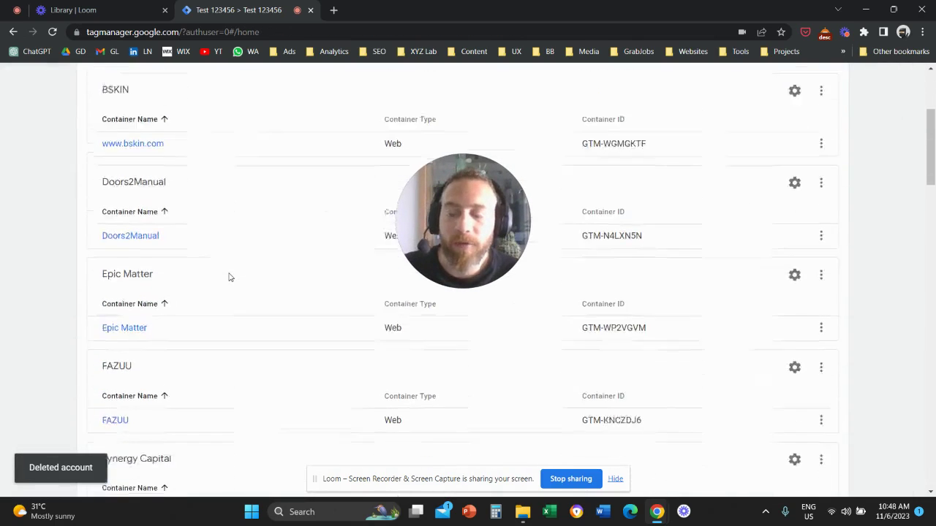
scroll(223, 278, down, 5)
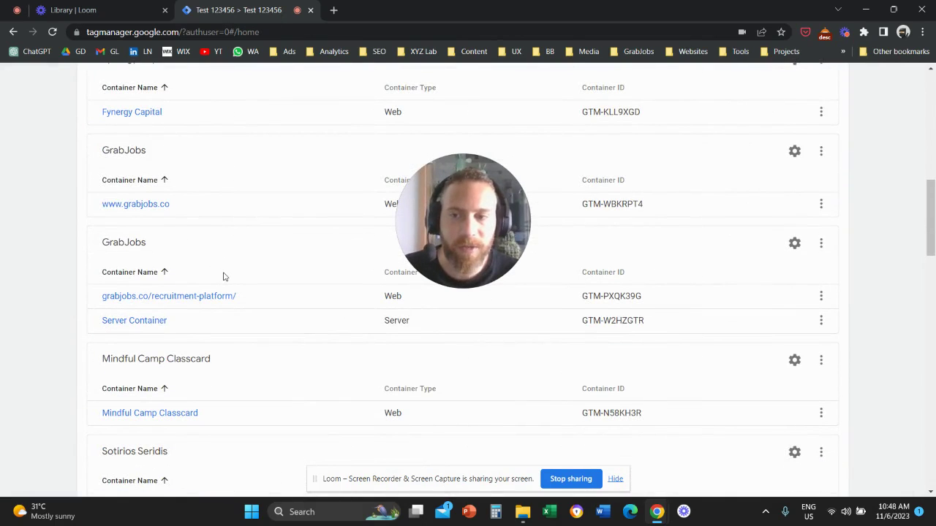
scroll(225, 277, down, 5)
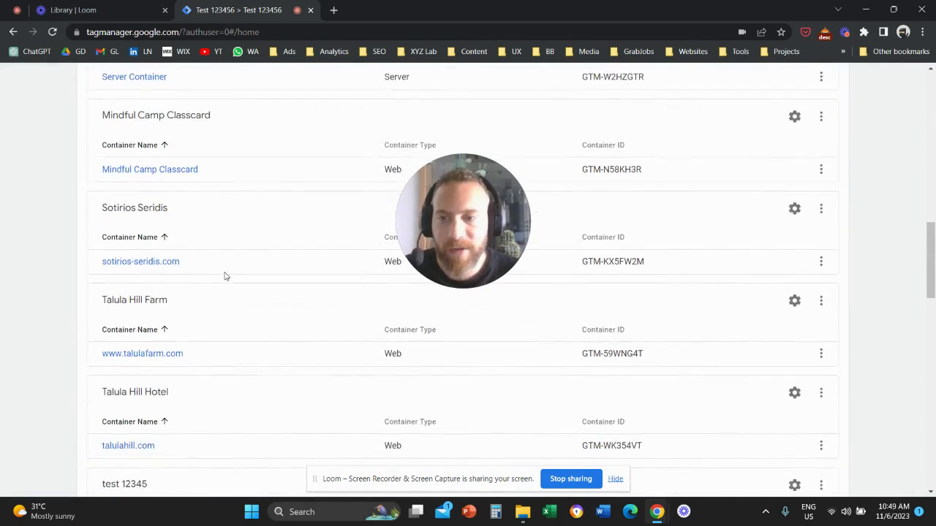
scroll(225, 275, down, 3)
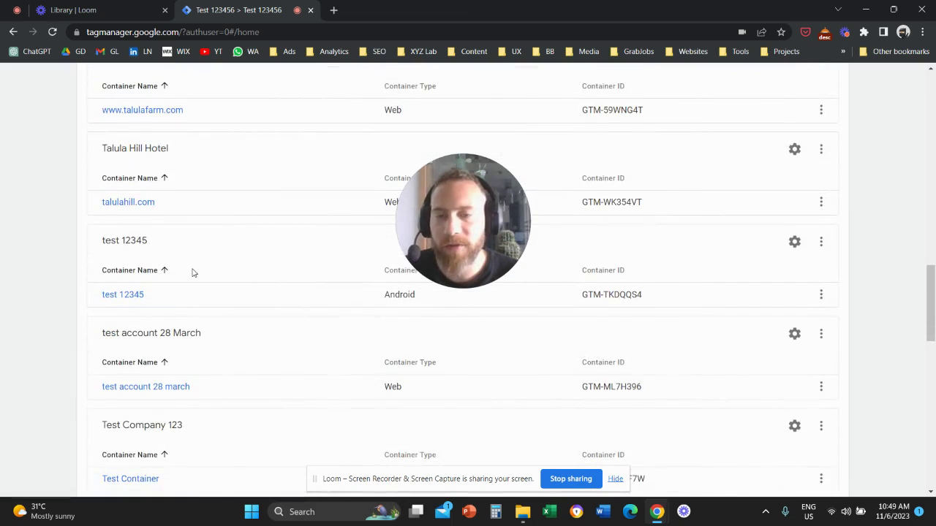
drag(104, 181, 168, 184)
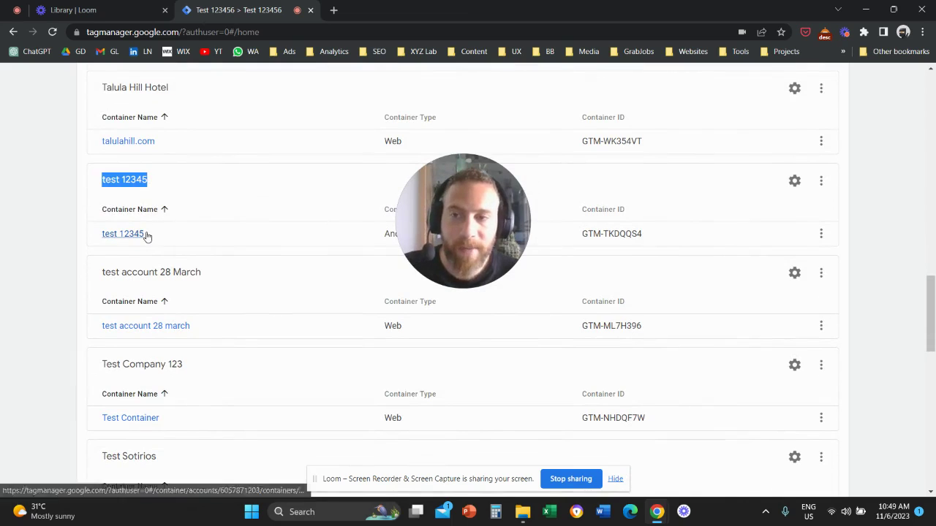
drag(448, 220, 706, 201)
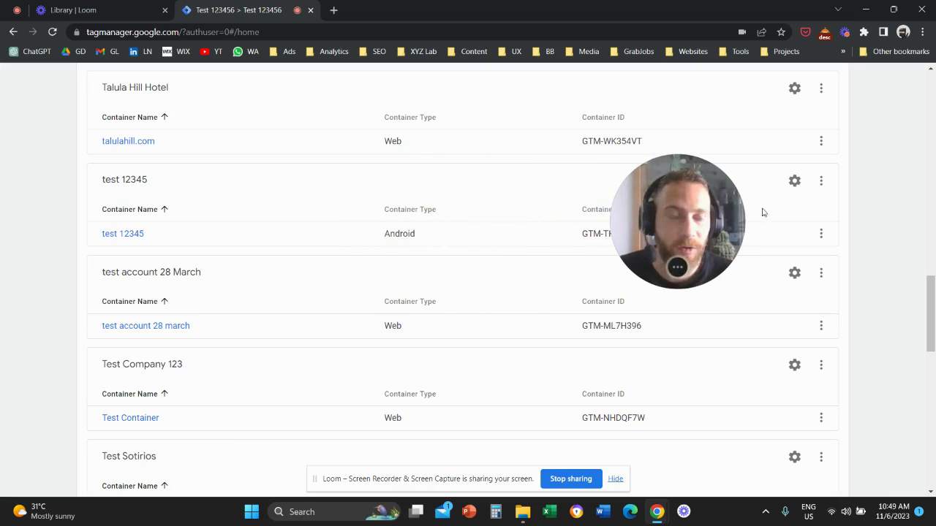
click(820, 235)
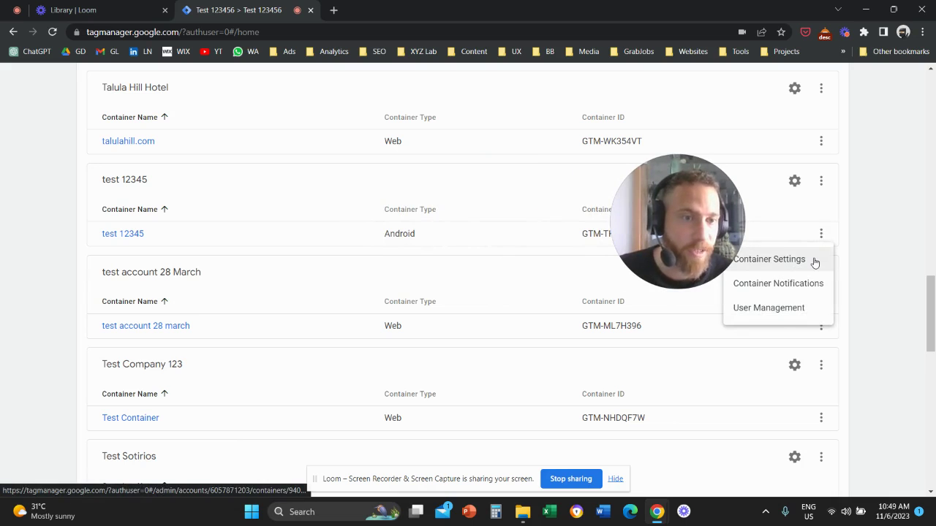
click(769, 260)
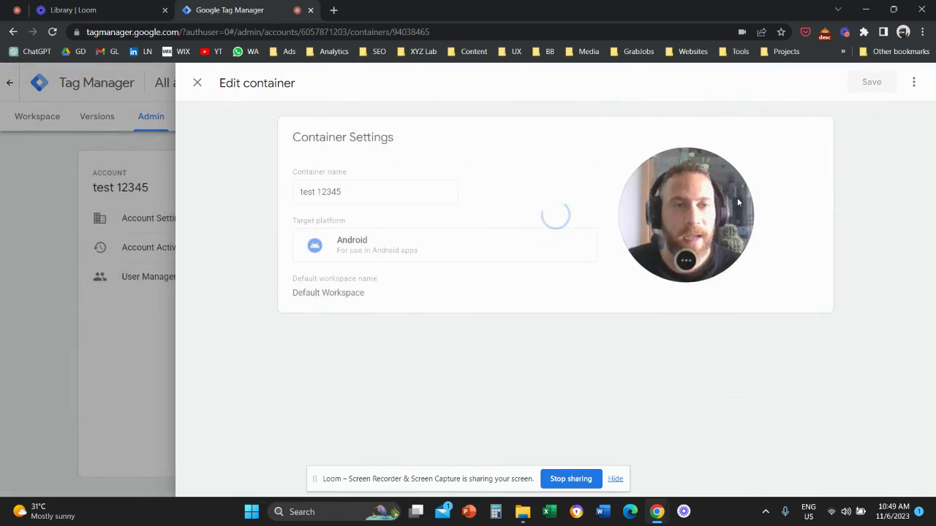
drag(740, 201, 837, 155)
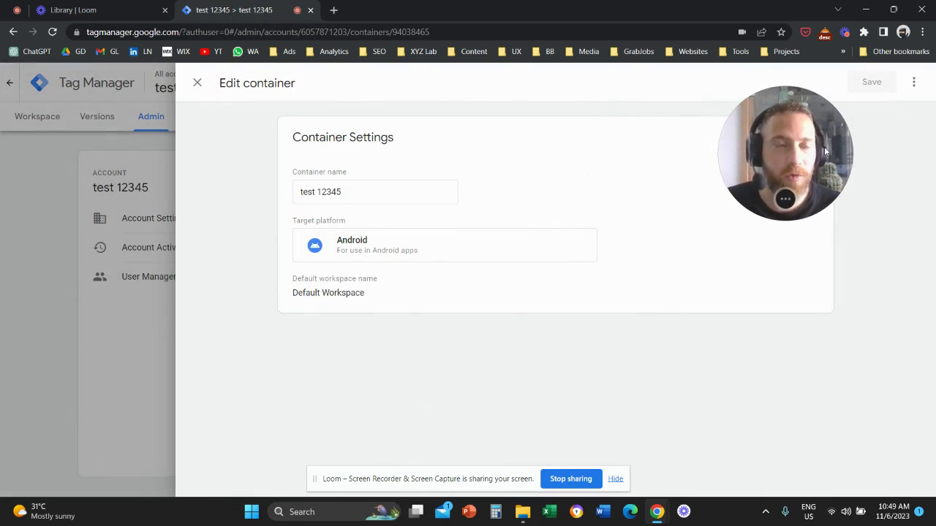
click(914, 82)
click(903, 111)
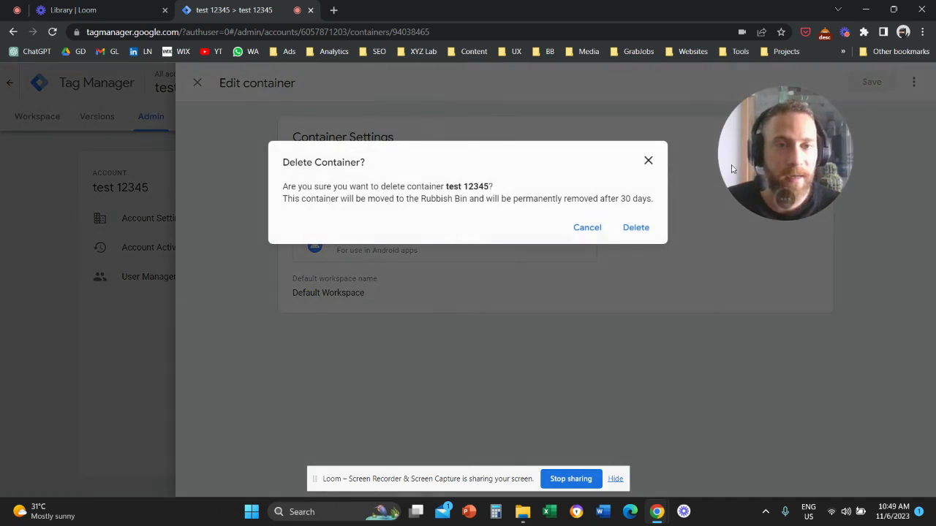
click(633, 226)
Examine the test 12345 account entry in the accounts list for remaining containers.
drag(787, 151, 347, 241)
scroll(200, 286, down, 12)
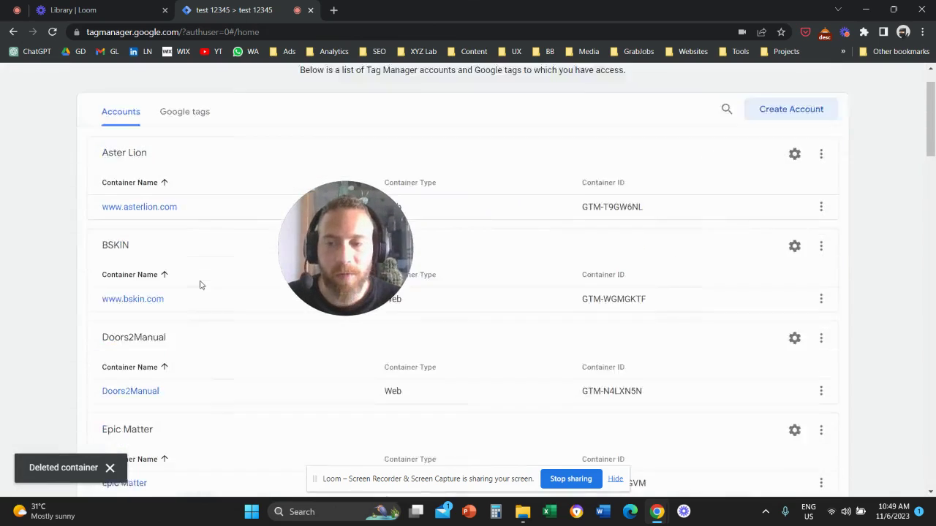
scroll(267, 278, down, 2)
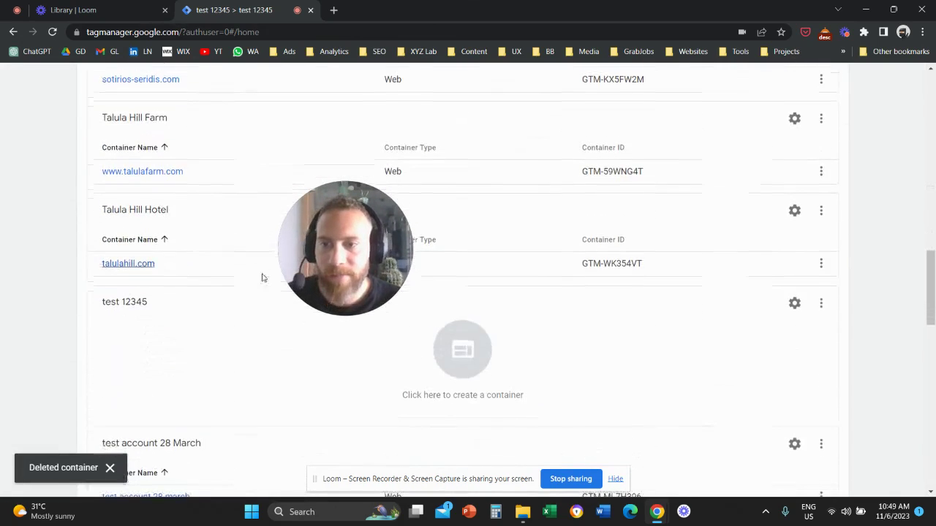
drag(342, 244, 488, 244)
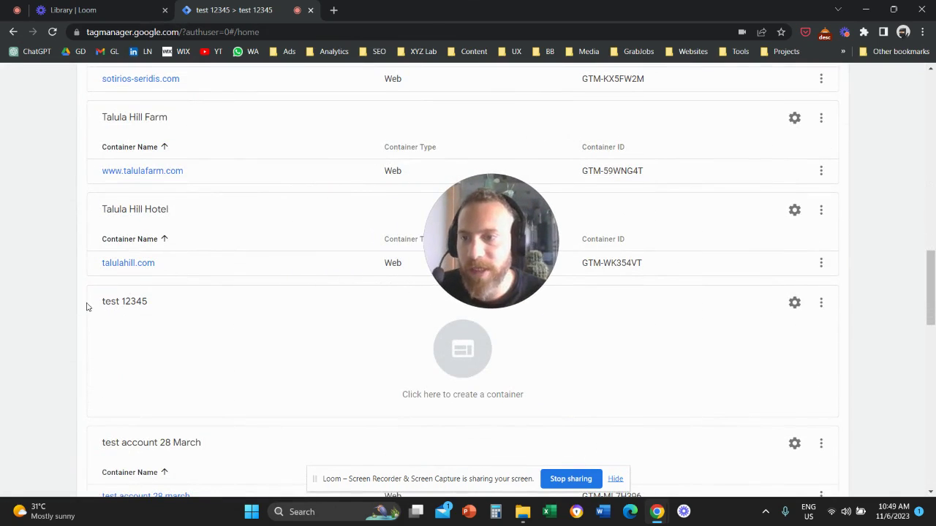
drag(88, 307, 184, 307)
scroll(278, 280, down, 2)
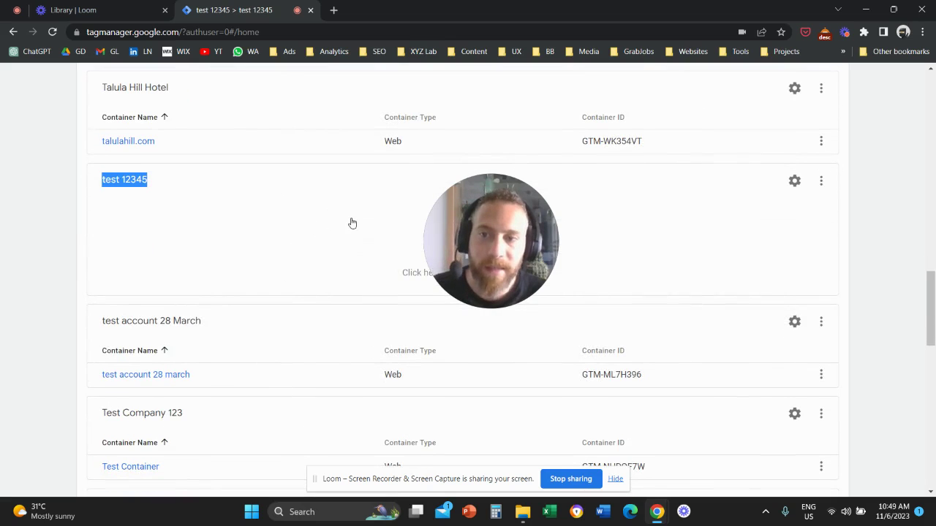
Delete only the web container test account 28 march, going through its workspace administration to the container settings.
scroll(354, 221, down, 2)
drag(505, 233, 399, 211)
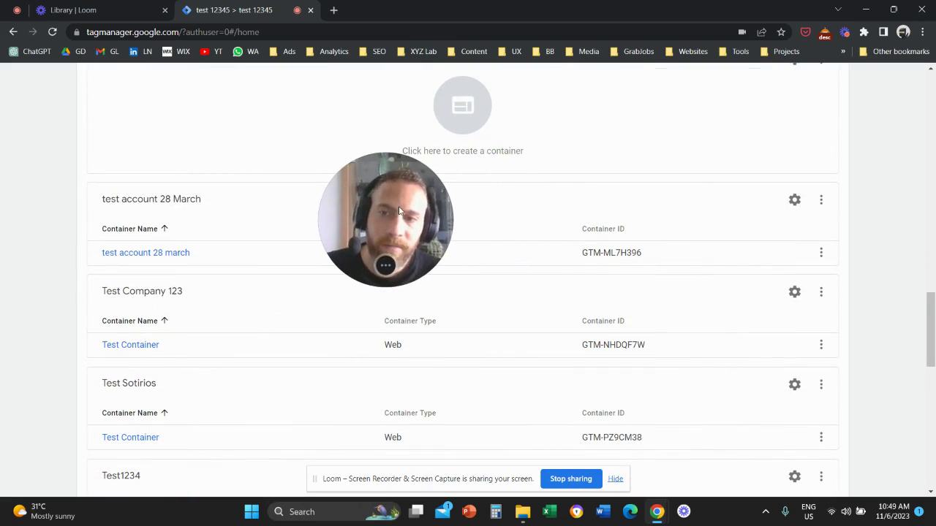
click(181, 261)
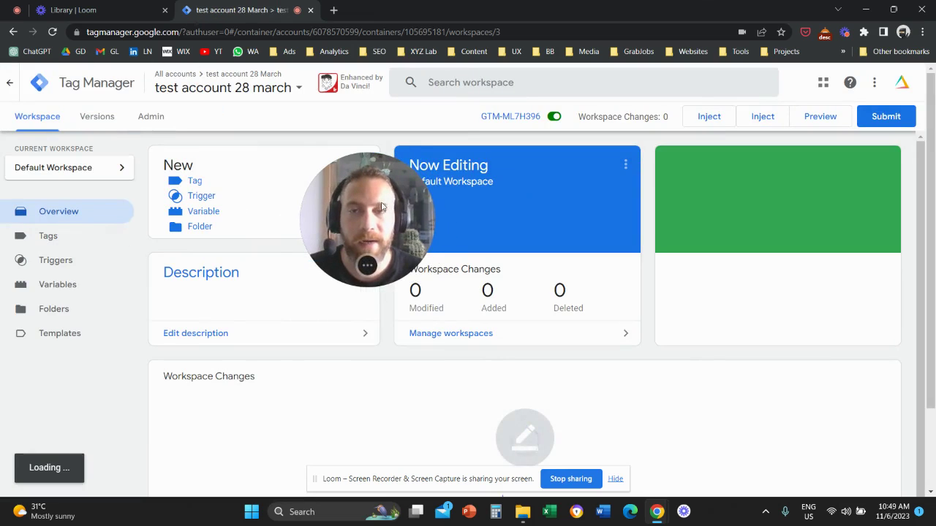
click(150, 117)
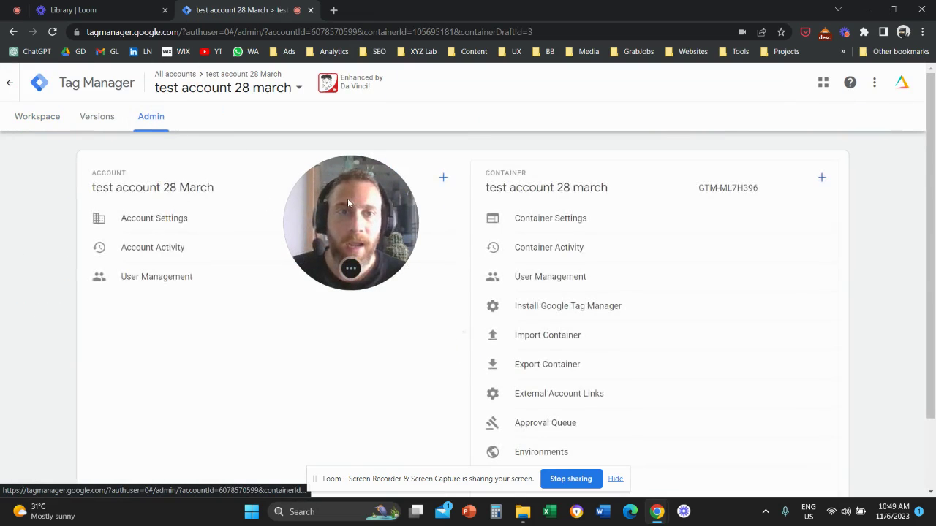
drag(342, 199, 393, 205)
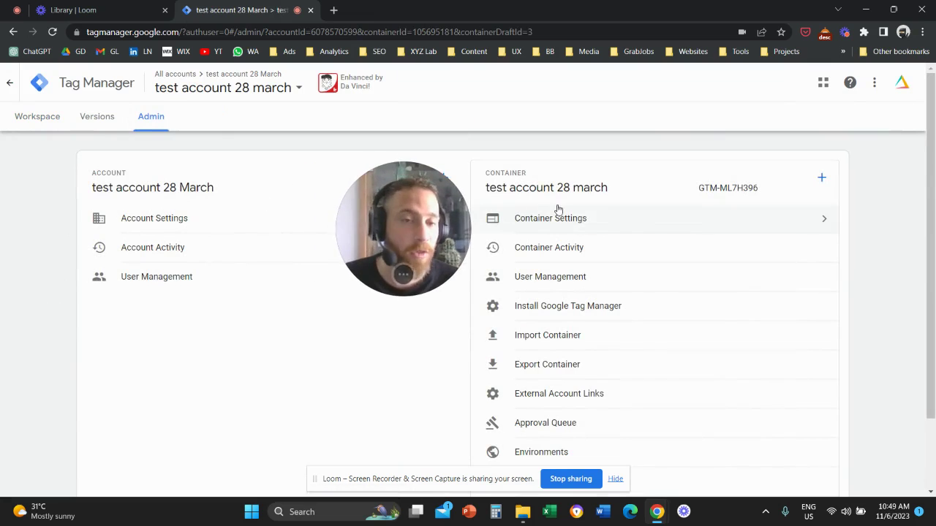
click(648, 226)
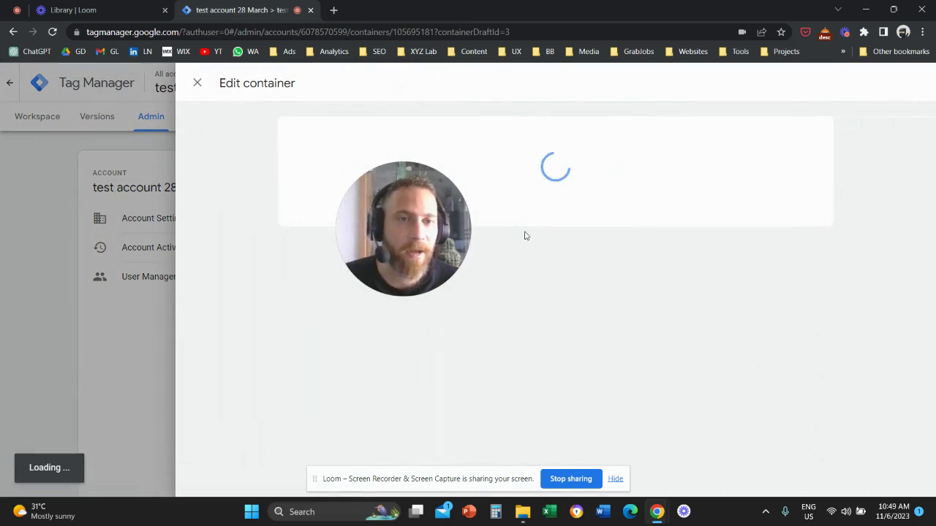
drag(387, 211, 788, 145)
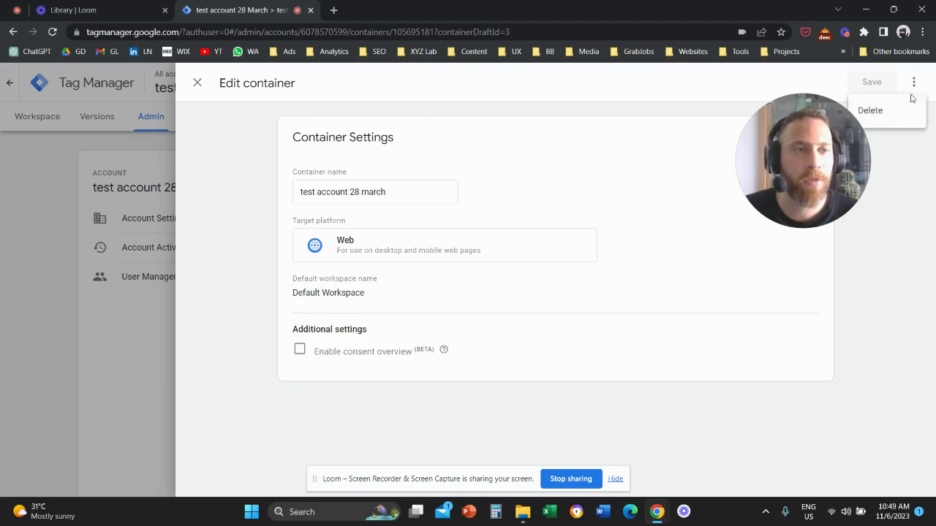
click(906, 111)
click(637, 228)
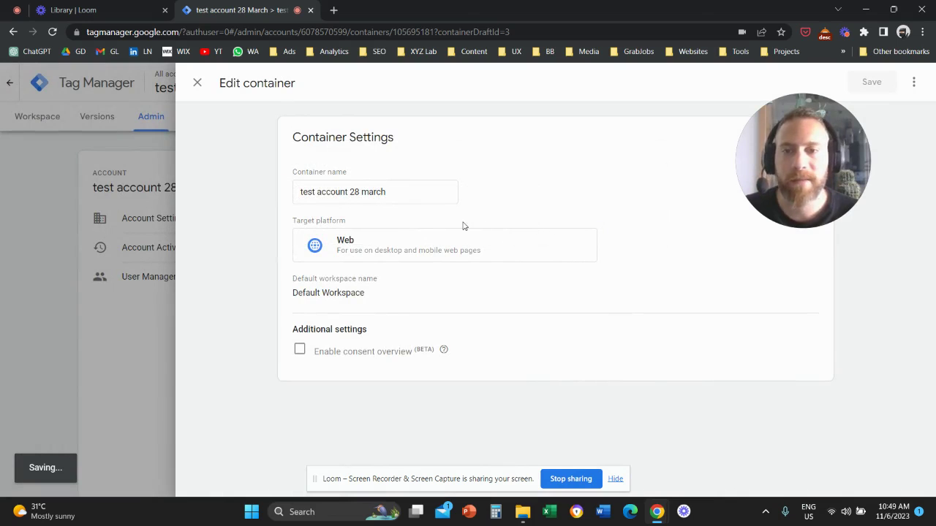
click(914, 82)
click(900, 117)
click(635, 227)
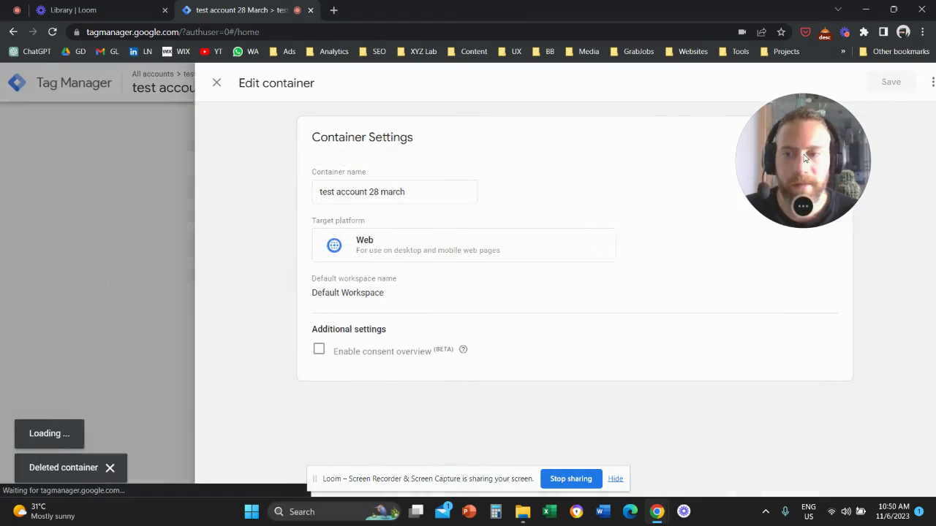
Delete the empty test 12345 account through its account settings, reached from the accounts list.
drag(744, 206, 340, 222)
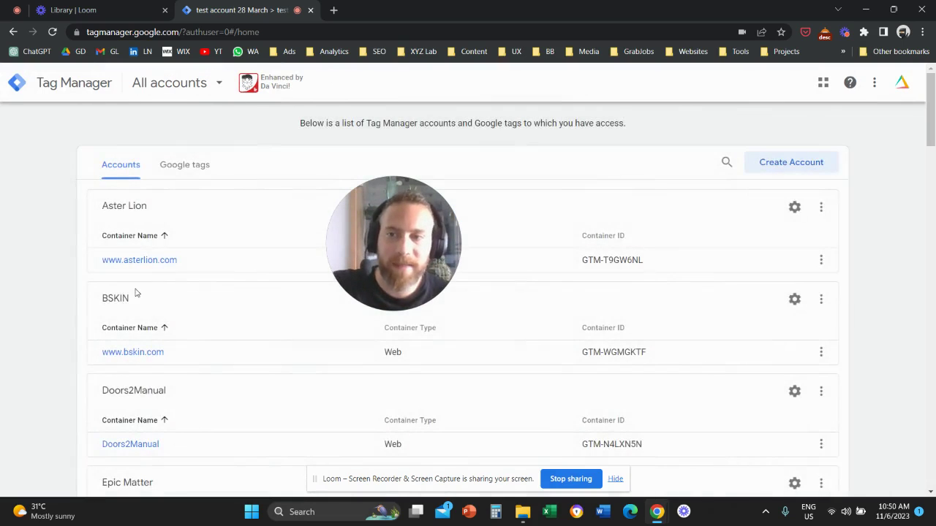
scroll(87, 302, down, 10)
scroll(86, 302, down, 3)
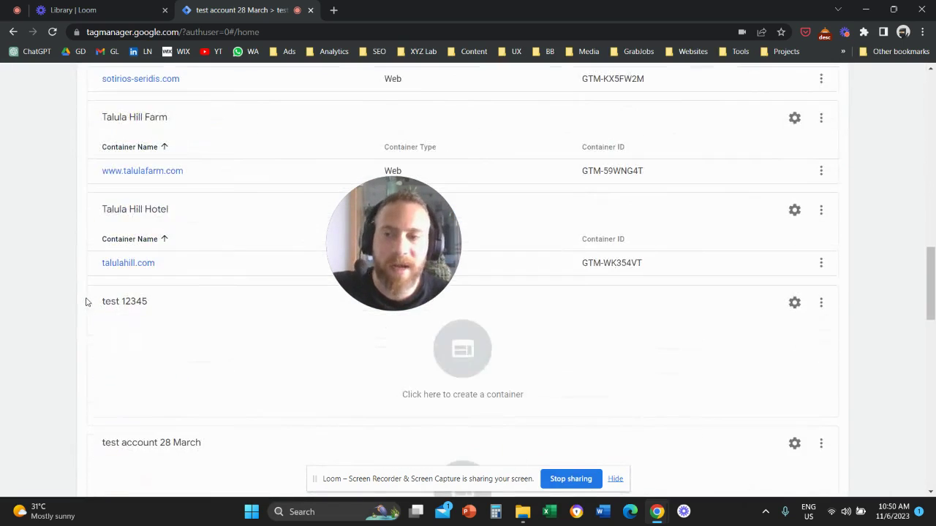
scroll(88, 302, down, 2)
scroll(88, 301, down, 1)
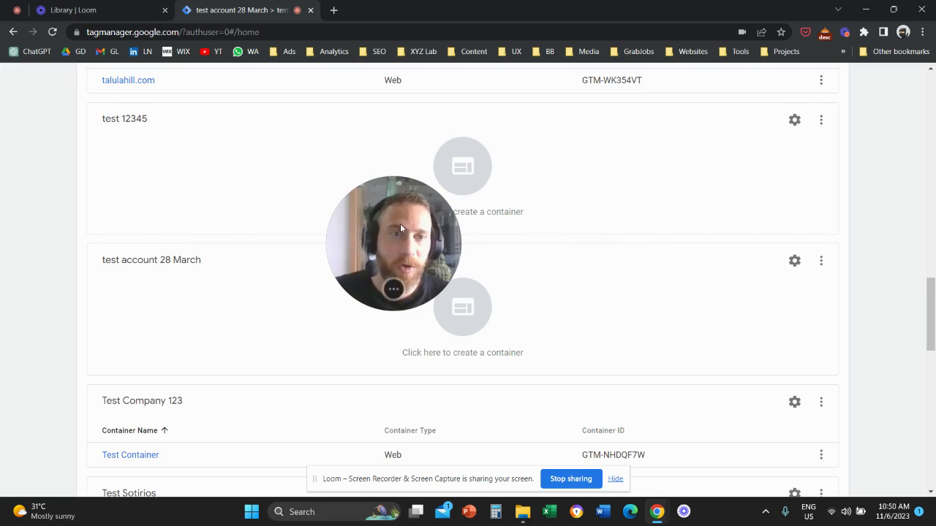
drag(404, 228, 696, 183)
click(822, 123)
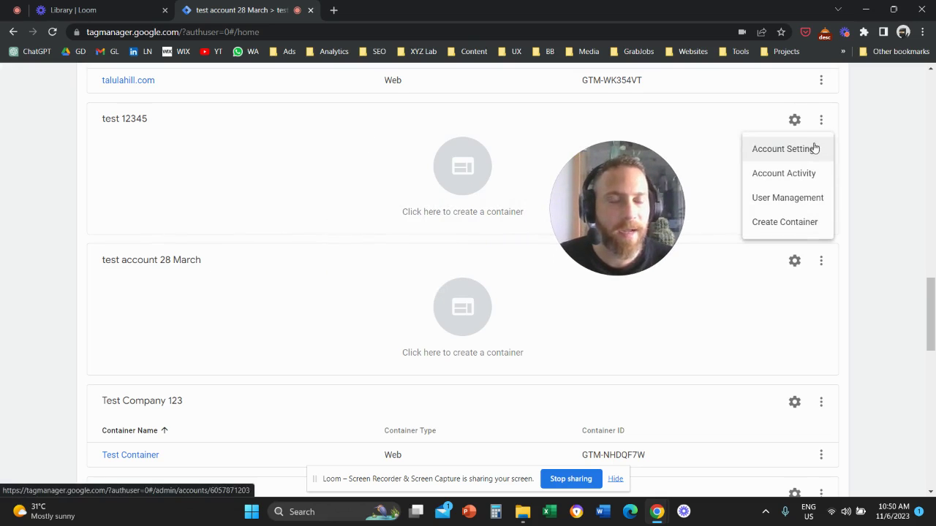
click(813, 147)
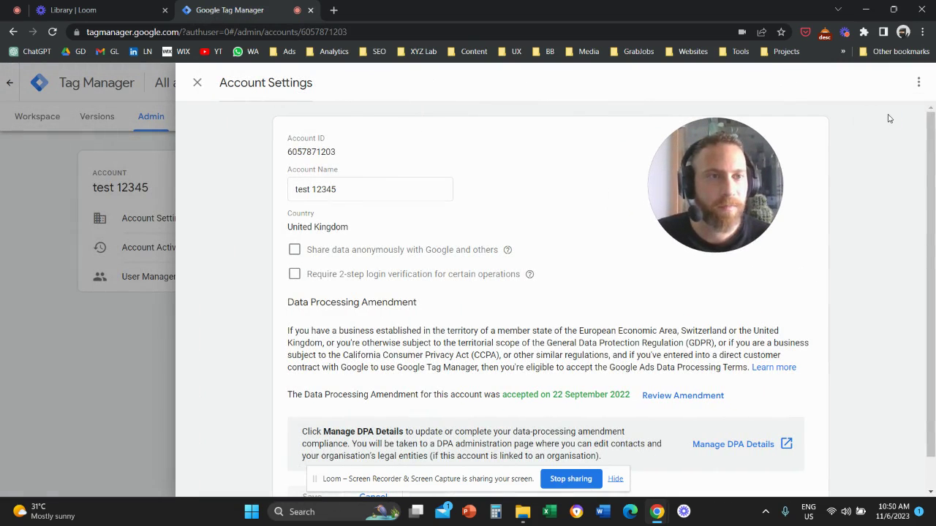
click(896, 109)
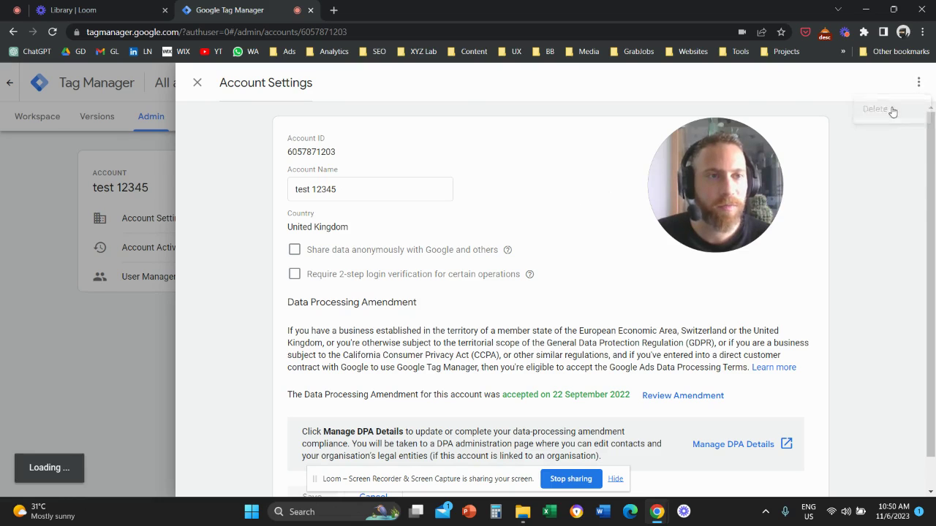
drag(702, 169, 799, 175)
click(627, 228)
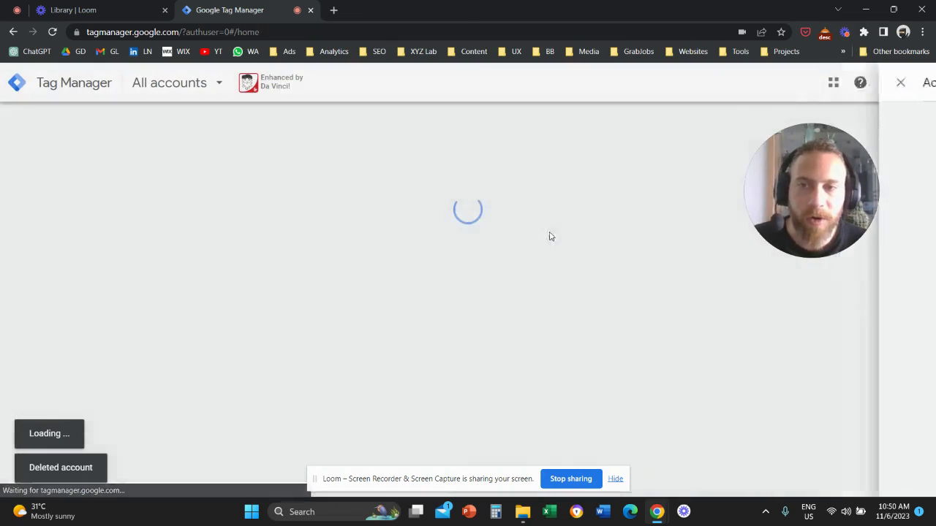
Delete the empty test account 28 March account through its account settings, reached from the accounts list.
drag(806, 165, 302, 229)
scroll(169, 308, down, 12)
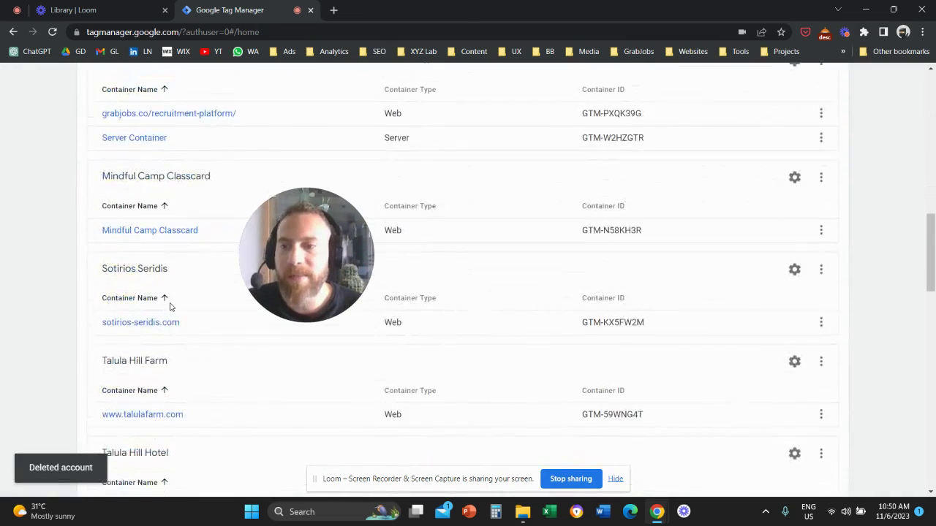
scroll(170, 307, down, 5)
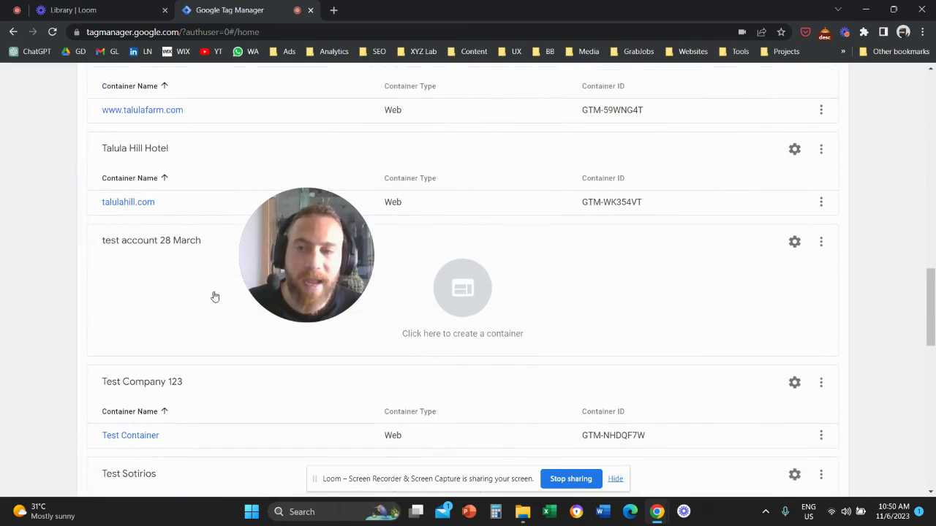
drag(407, 243, 535, 262)
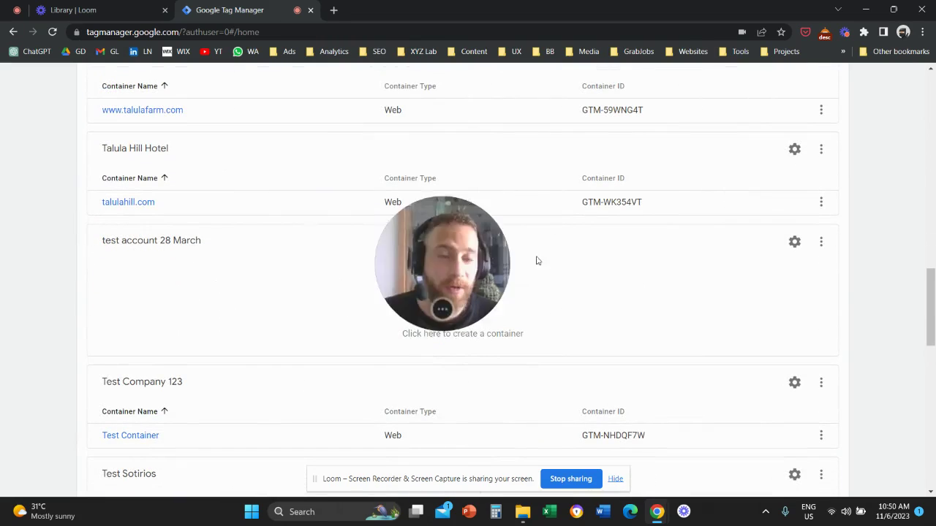
click(820, 242)
click(782, 271)
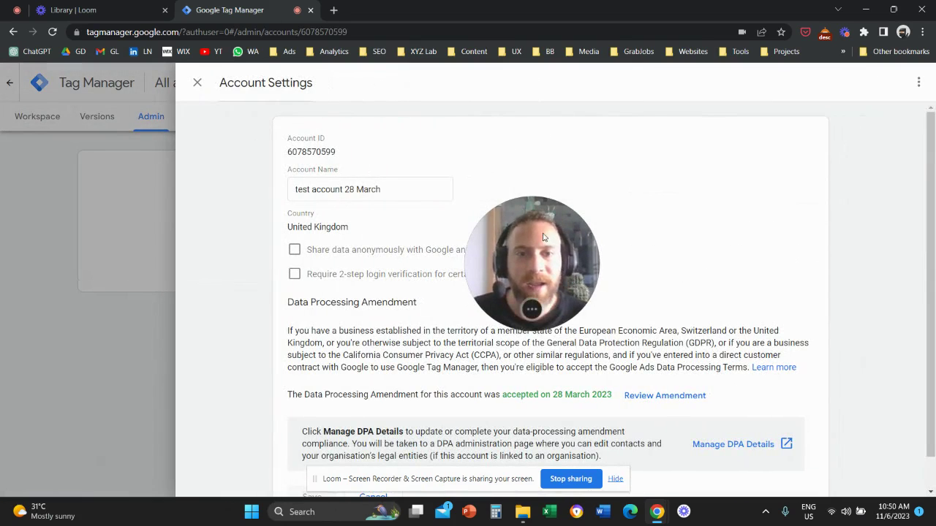
drag(544, 237, 800, 151)
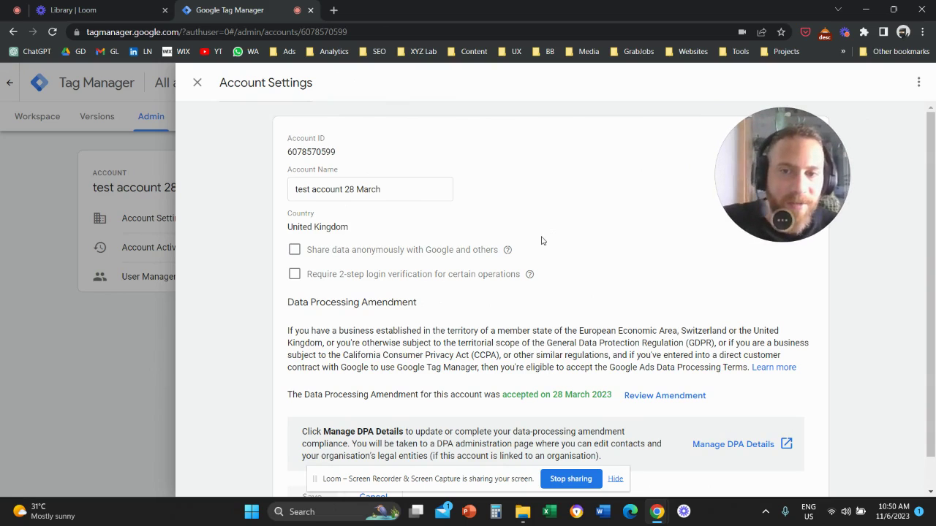
scroll(543, 241, down, 1)
scroll(536, 246, up, 1)
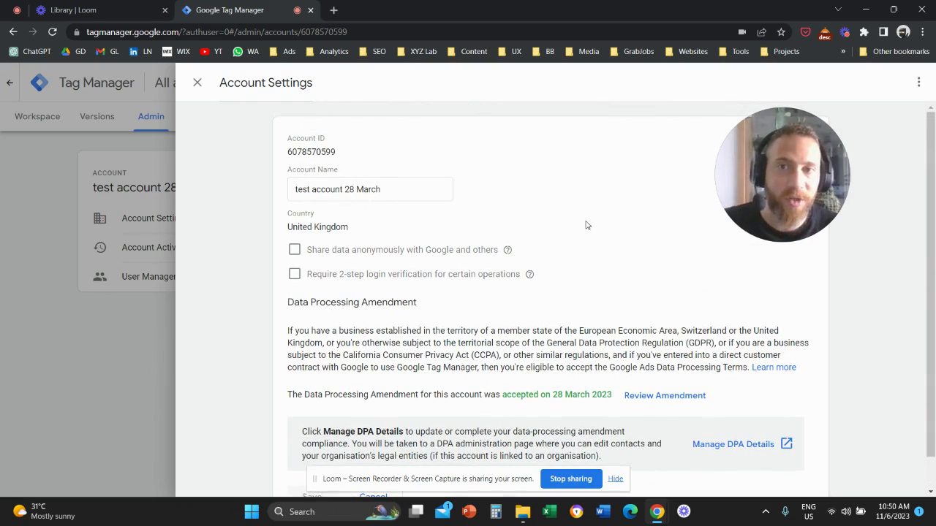
click(917, 82)
click(893, 109)
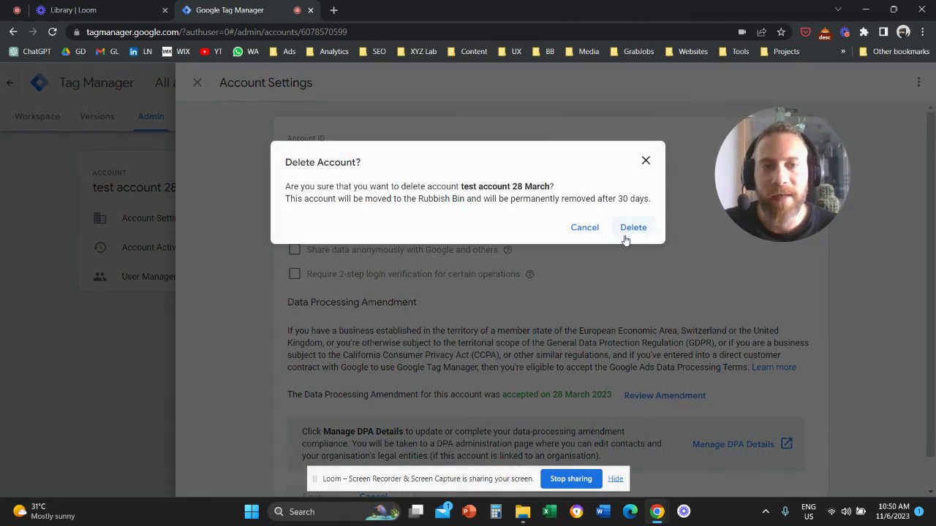
click(632, 228)
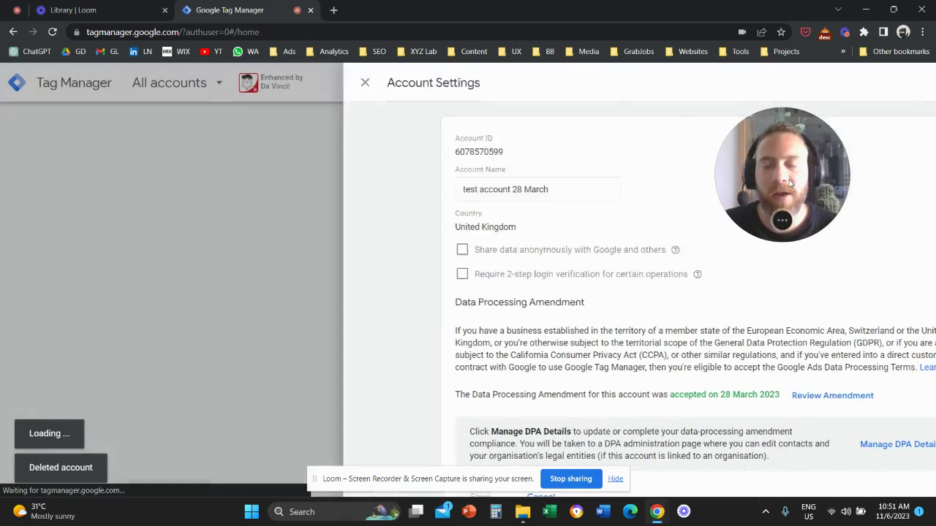